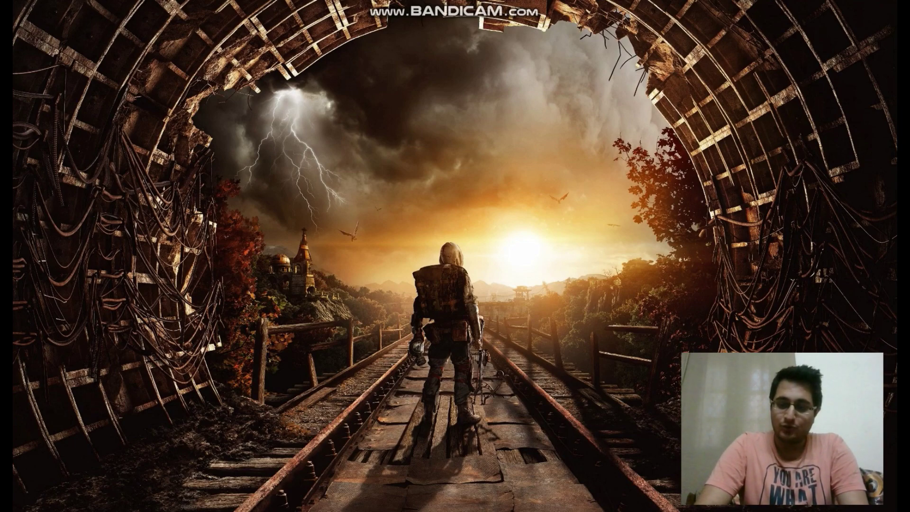
Launch Fraps, check its FPS benchmark and overlay settings, then exit Fraps completely
key("super")
type("fraps")
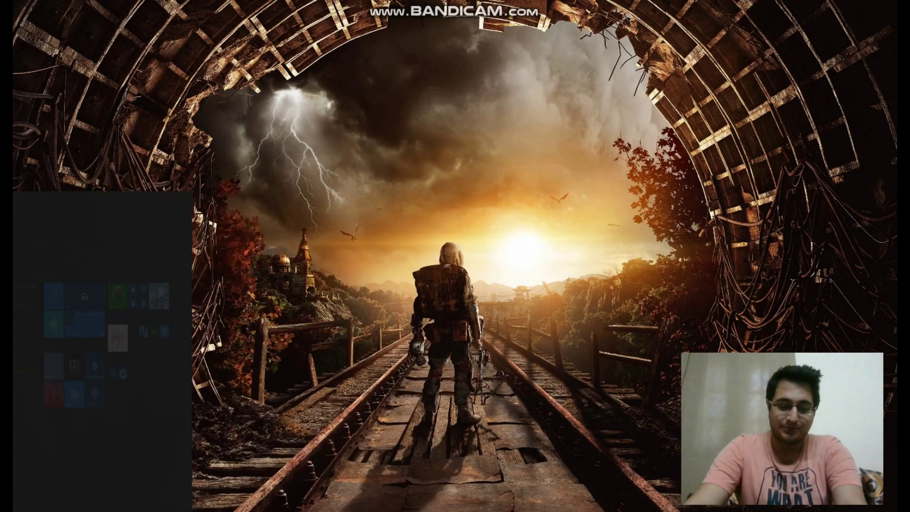
key("Return")
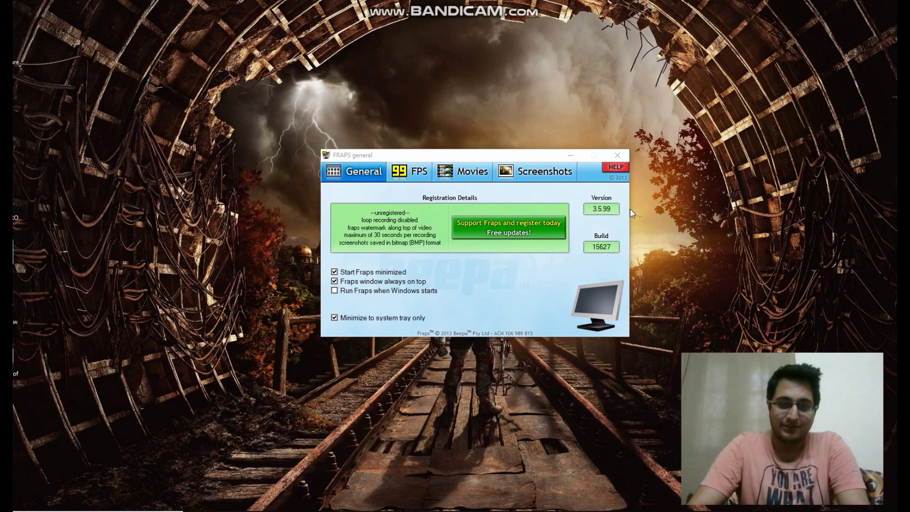
left_click(413, 171)
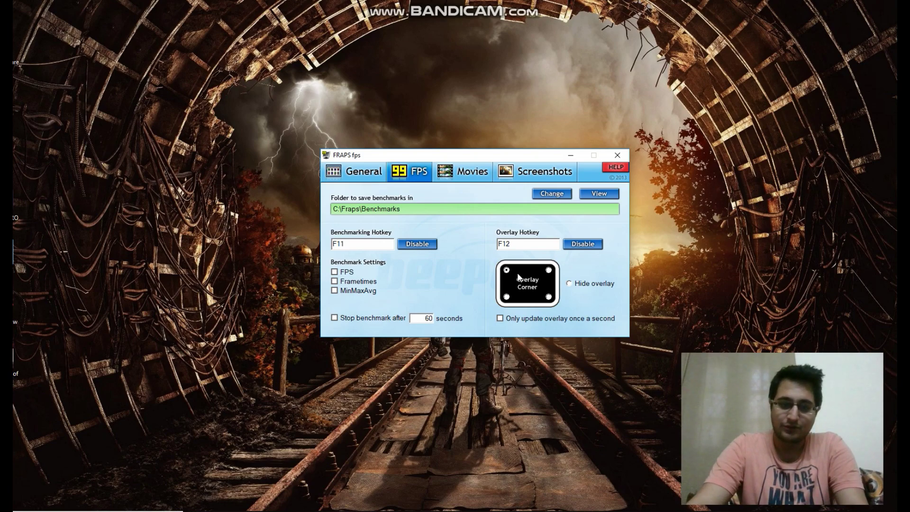
left_click(617, 155)
left_click(497, 280)
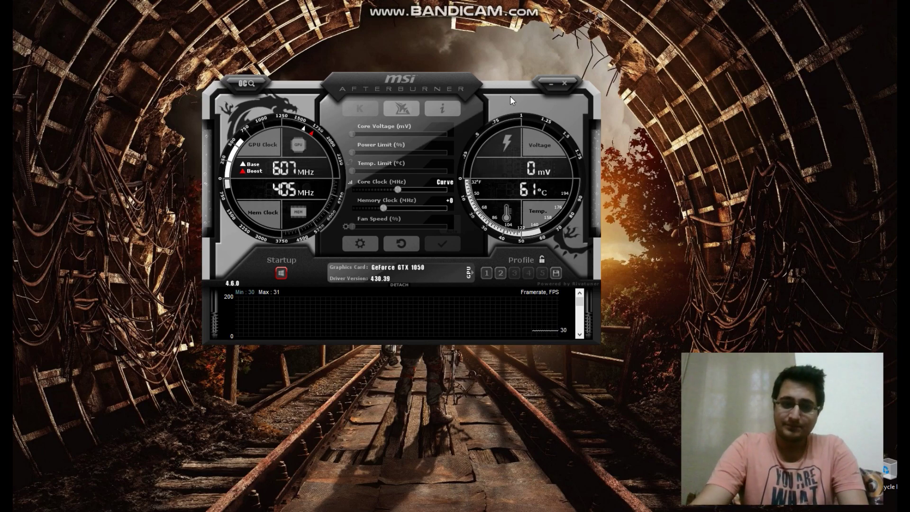
Close Afterburner and uninstall MSI Afterburner 4.6.0 via Apps & features
left_click(565, 83)
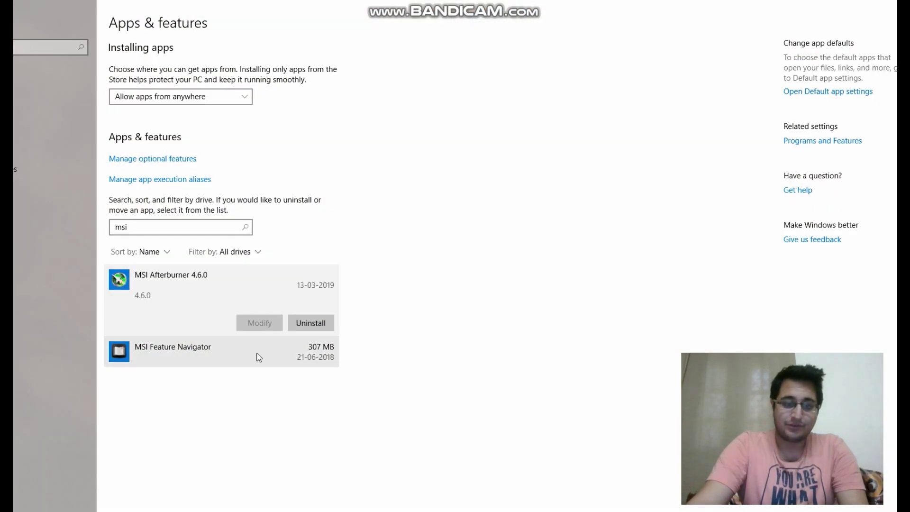
left_click(307, 320)
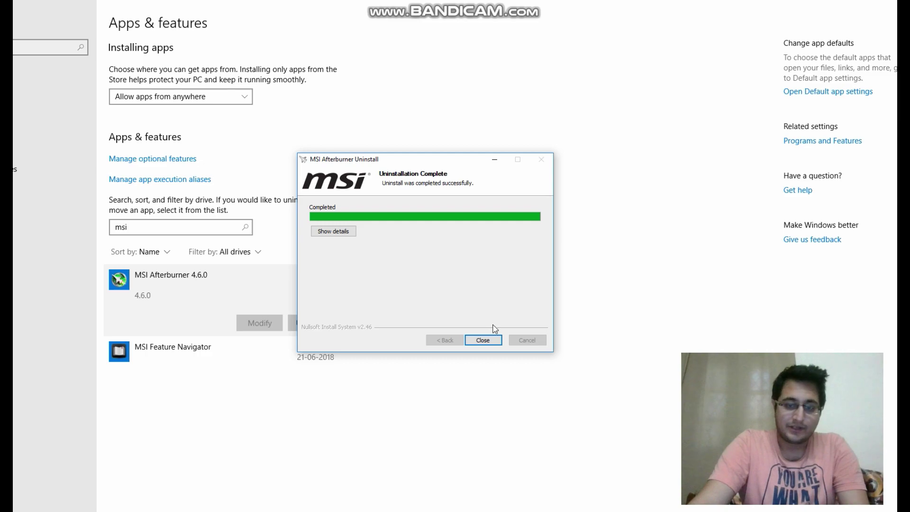
left_click(483, 339)
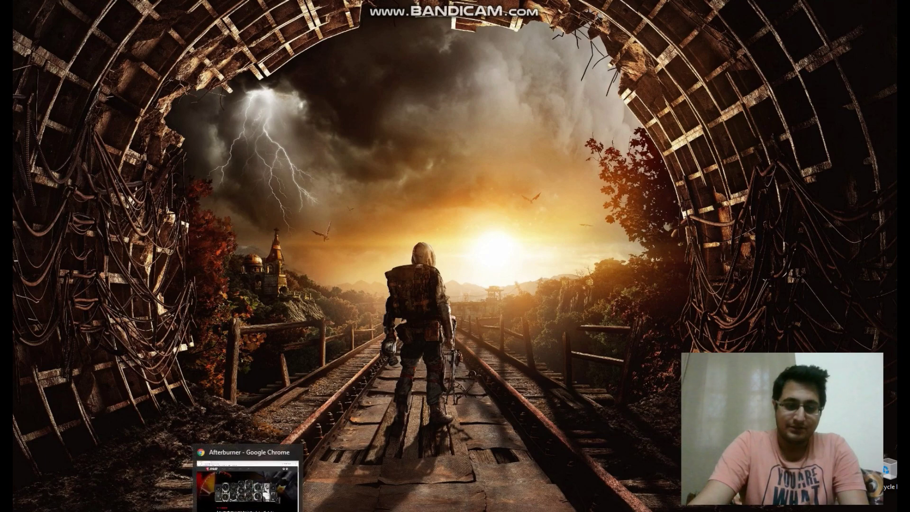
Download the MSI Afterburner installer from the MSI page into the Output folder
left_click(249, 481)
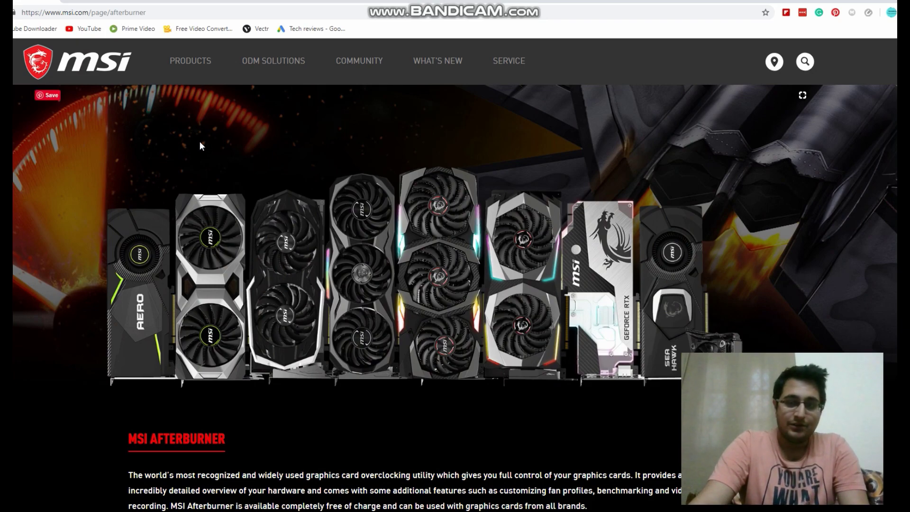
scroll(203, 139, "down", 20)
scroll(208, 138, "up", 5)
scroll(214, 148, "up", 2)
scroll(214, 148, "up", 3)
scroll(213, 146, "down", 20)
scroll(213, 151, "down", 15)
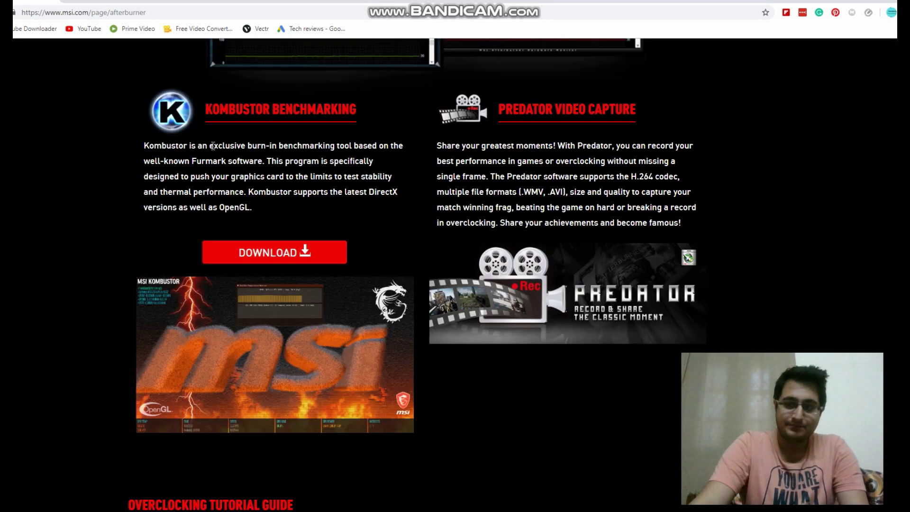
scroll(212, 148, "up", 2)
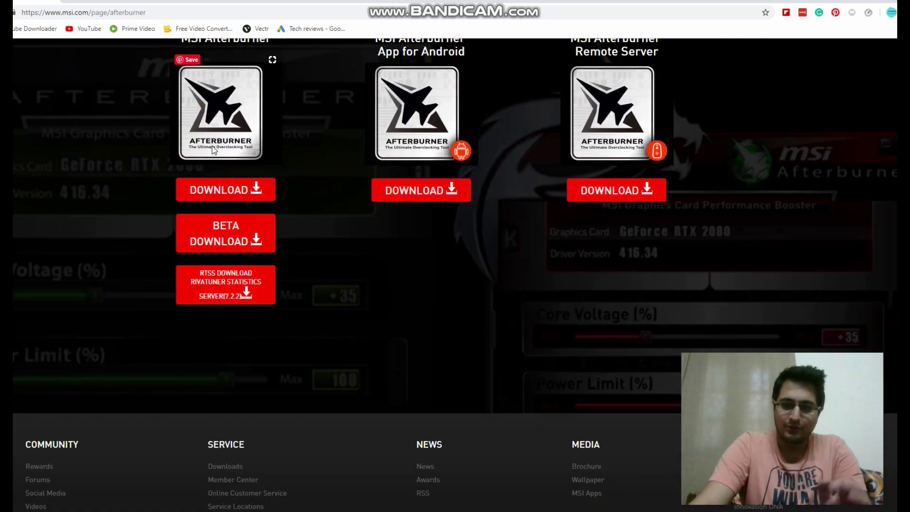
scroll(212, 146, "down", 2)
scroll(213, 148, "up", 2)
left_click(246, 196)
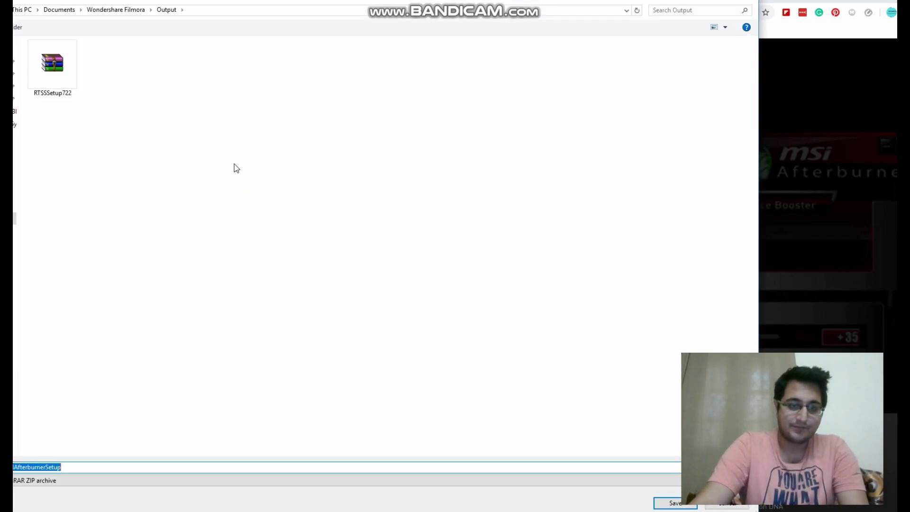
left_click(674, 503)
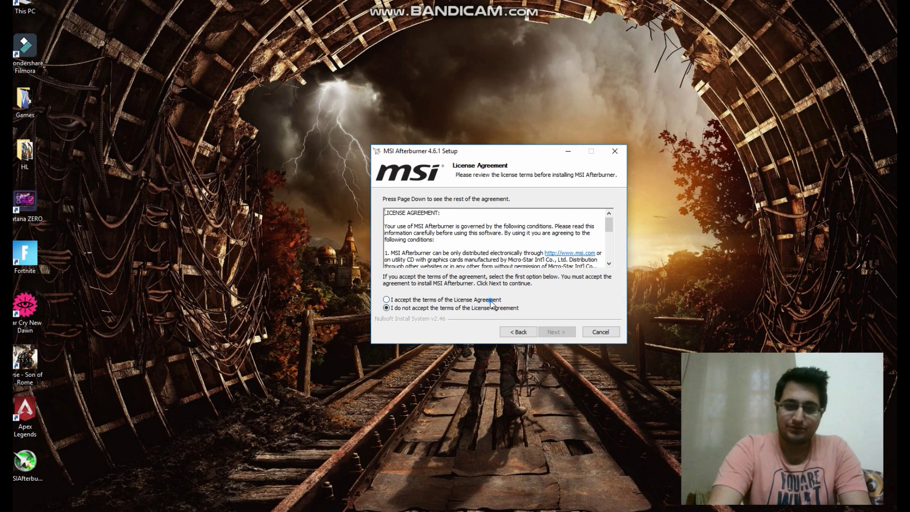
Accept the license and install Afterburner 4.6.1 with RivaTuner Statistics Server included
left_click(483, 300)
left_click(558, 328)
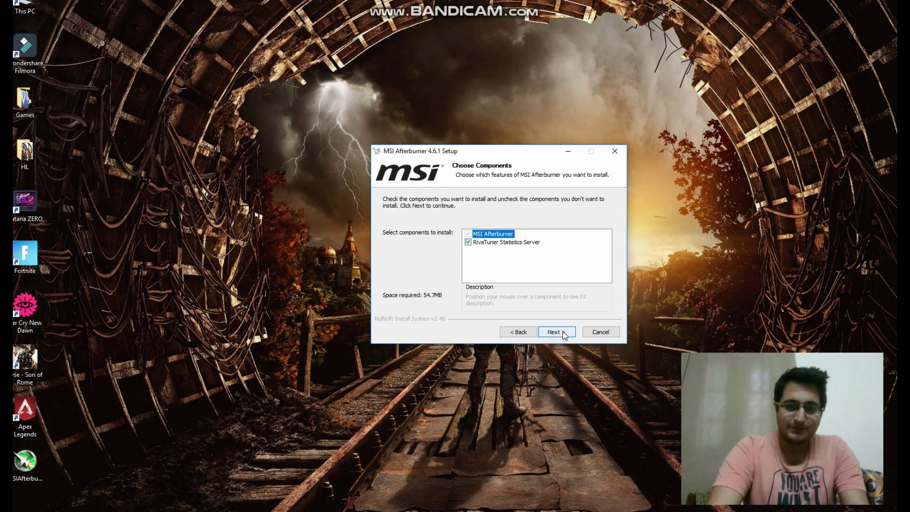
left_click(471, 245)
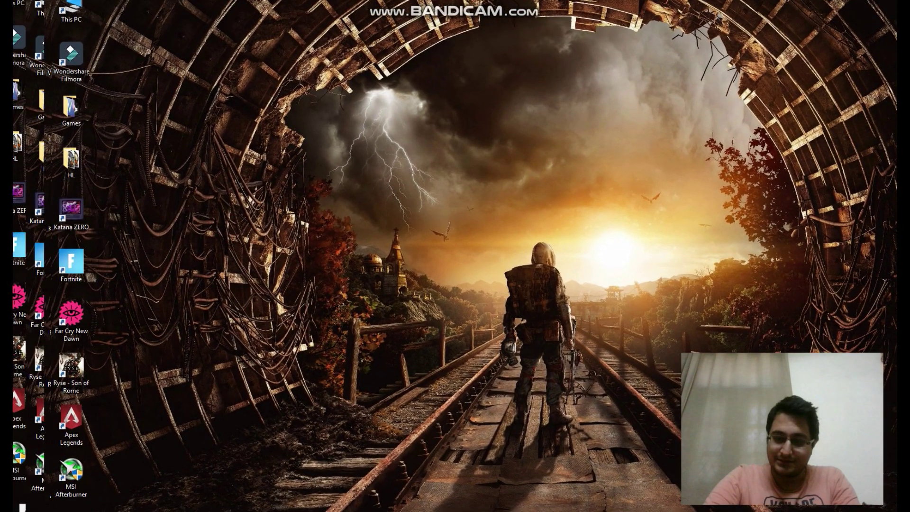
Launch MSI Afterburner 4.6.1 and open its properties at the Monitoring tab
double_click(53, 492)
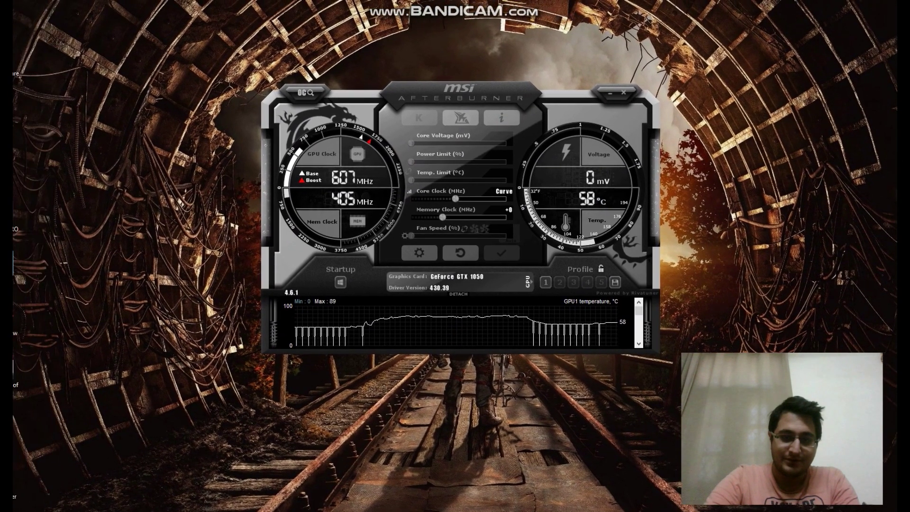
mouse_move(510, 332)
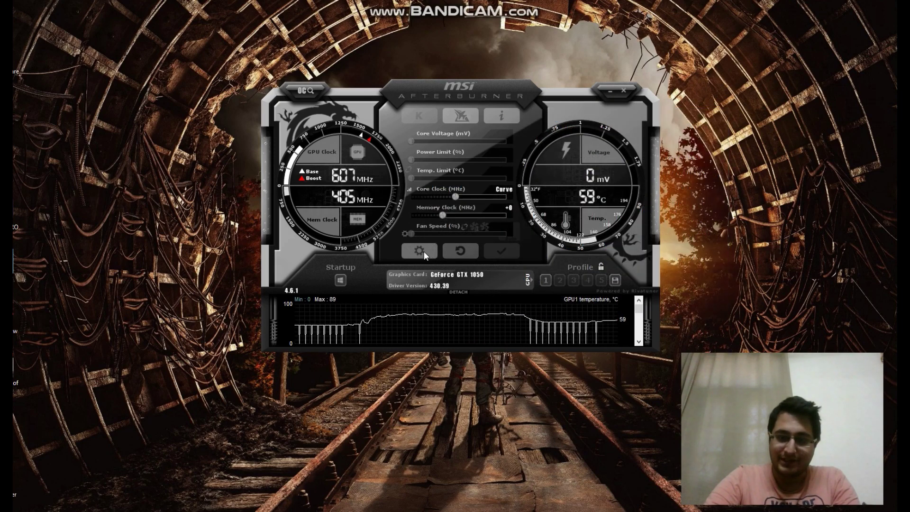
left_click(423, 252)
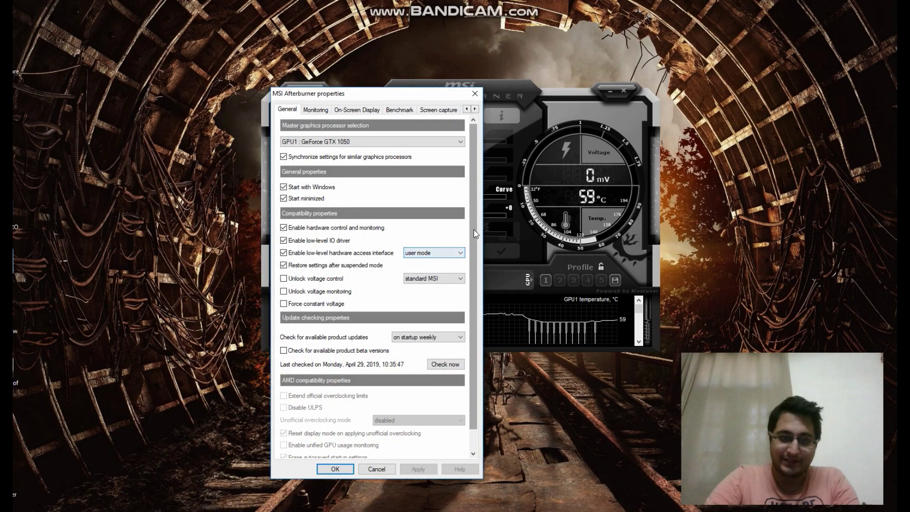
left_click(429, 110)
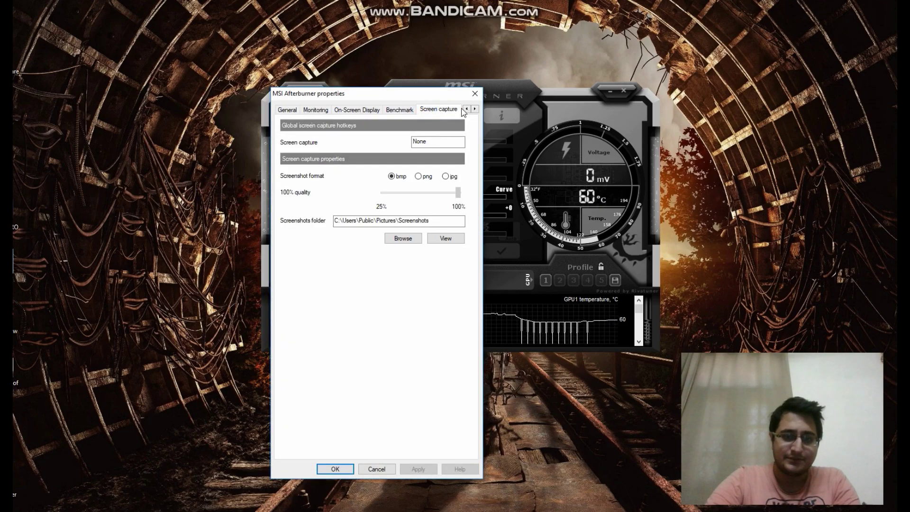
left_click(314, 110)
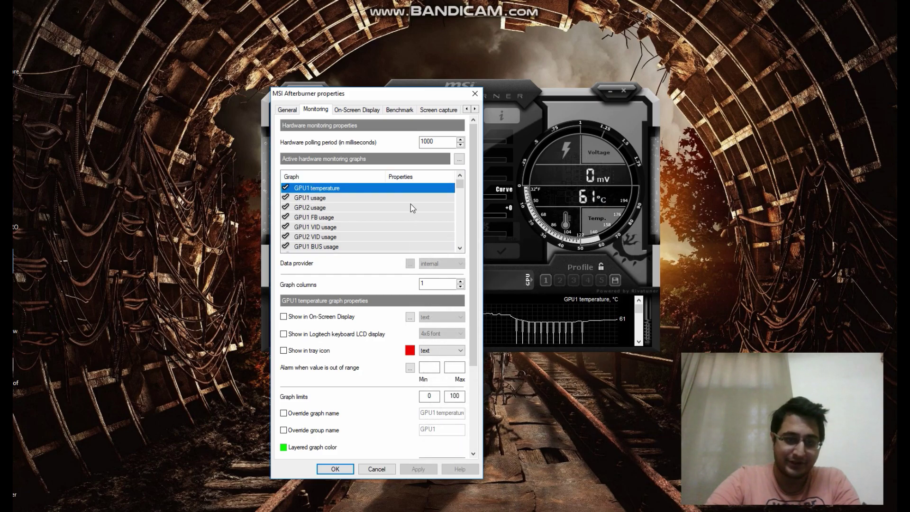
Tick the Framerate and Frametime graphs in the active hardware monitoring list
scroll(351, 211, "down", 10)
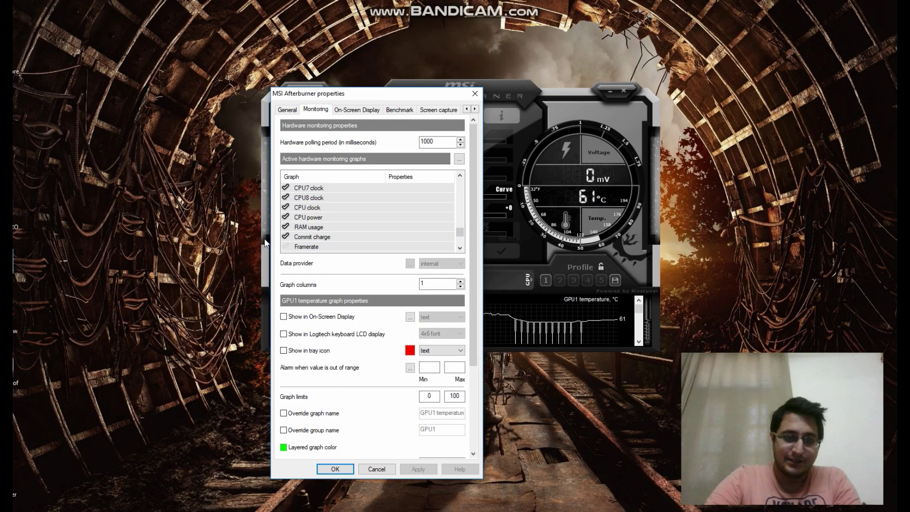
left_click(286, 237)
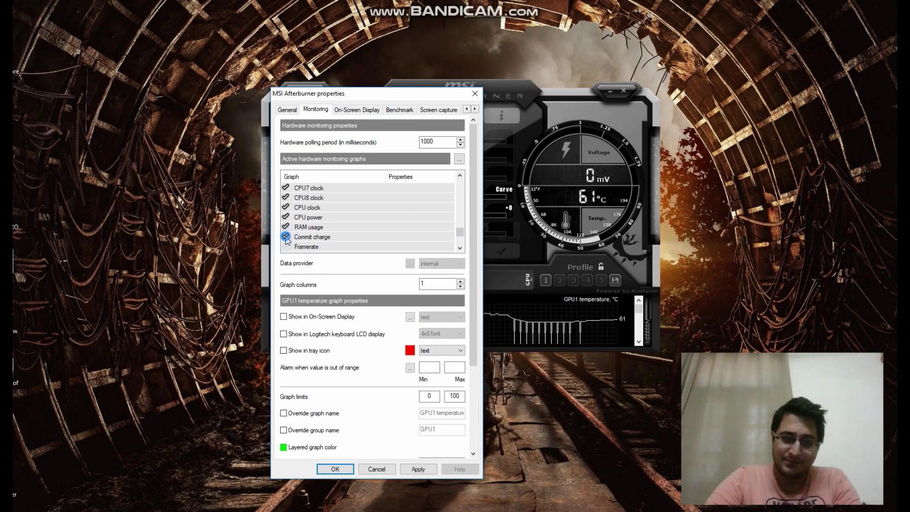
scroll(299, 239, "down", 2)
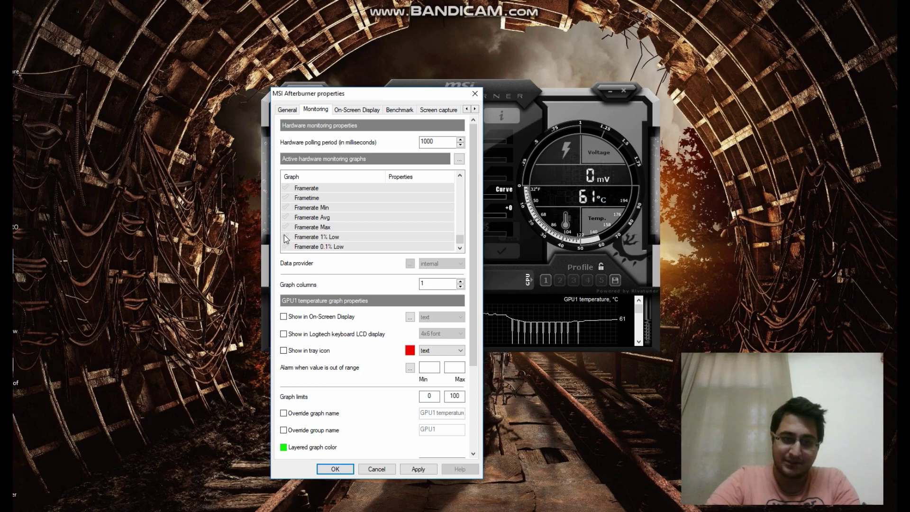
scroll(316, 239, "up", 1)
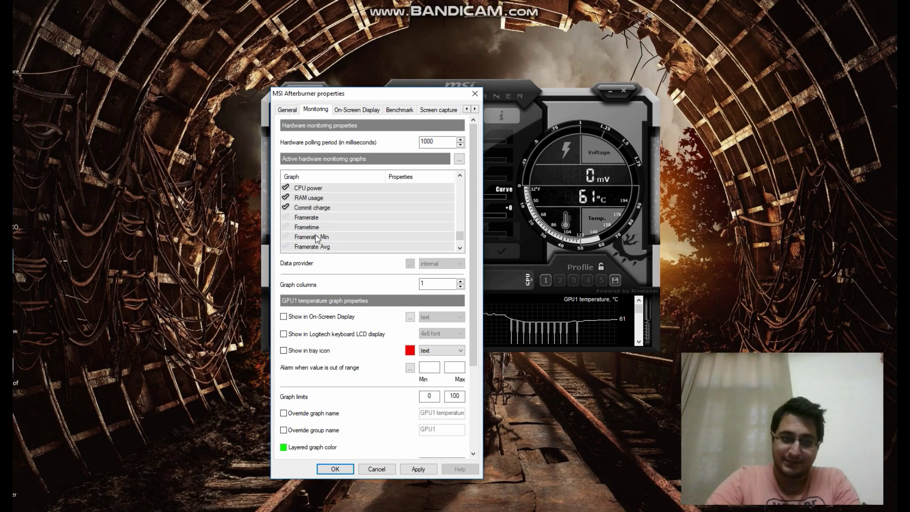
left_click(285, 215)
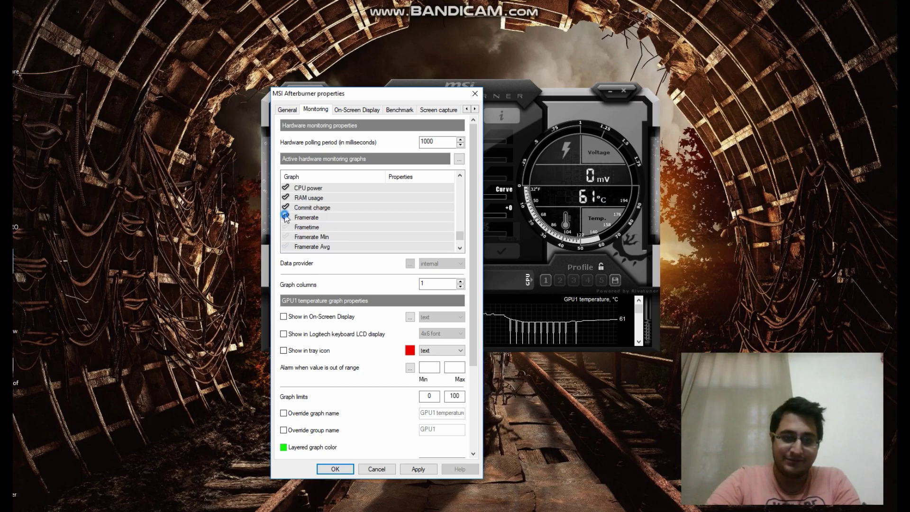
left_click(286, 227)
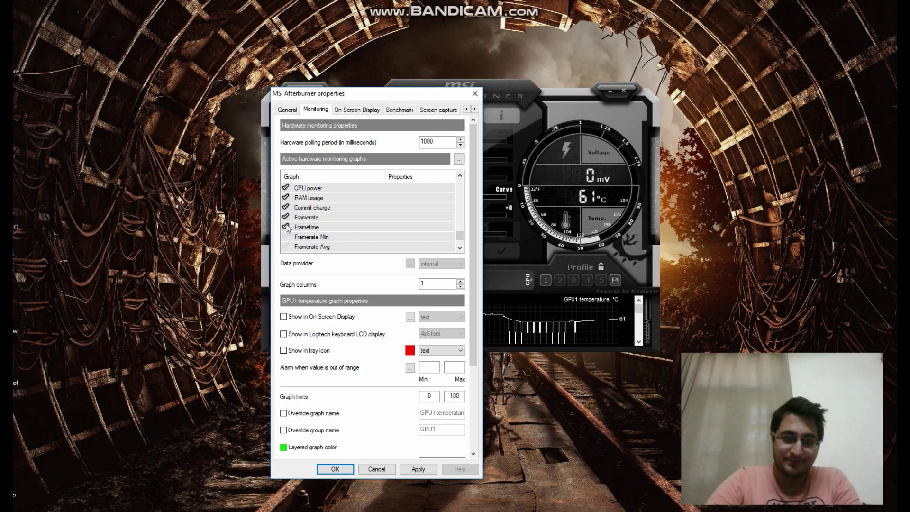
scroll(286, 238, "down", 1)
scroll(287, 238, "up", 6)
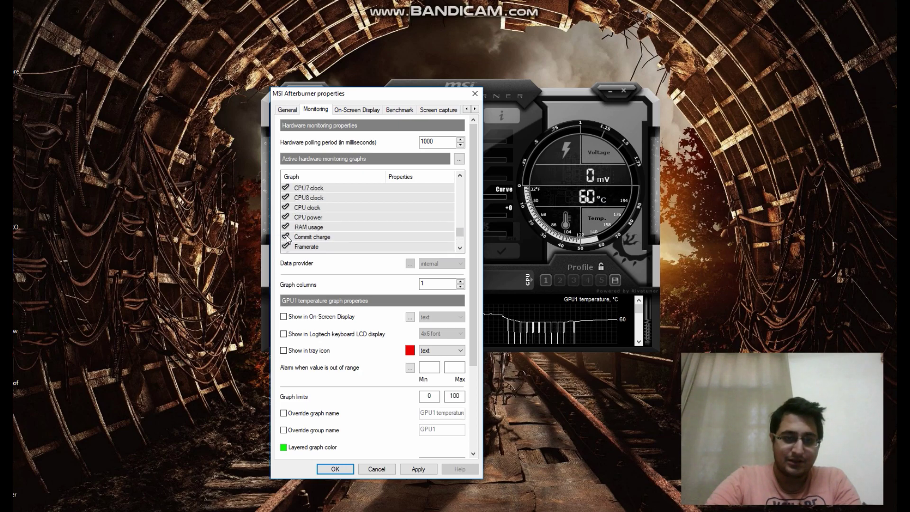
scroll(286, 239, "up", 5)
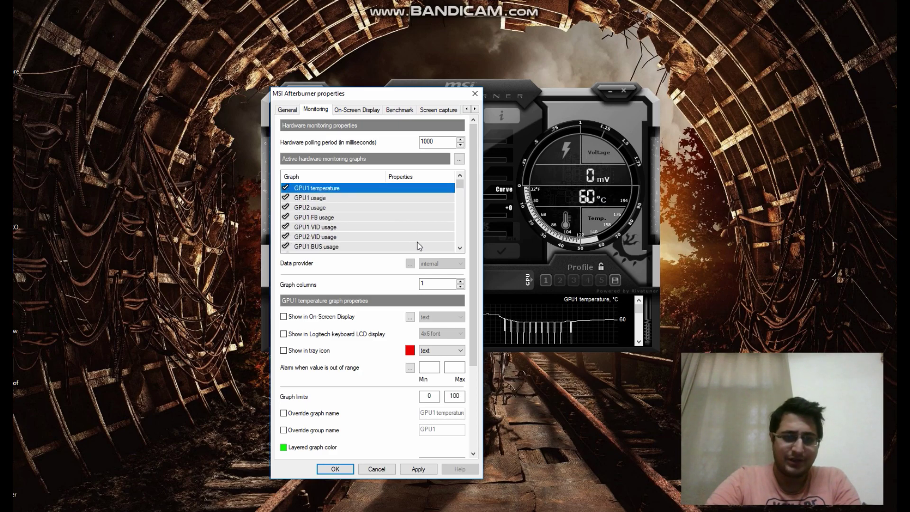
Enable Show in On-Screen Display for GPU1 temperature and GPU1 usage
right_click(425, 189)
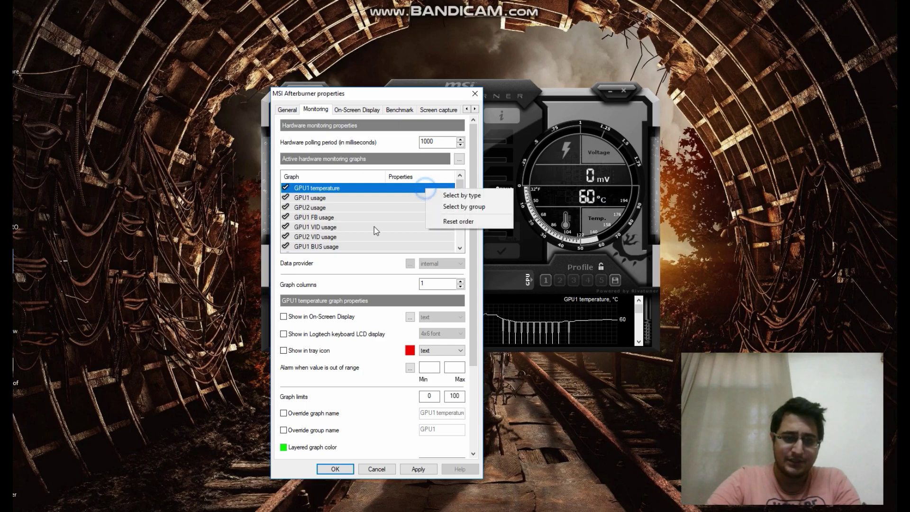
left_click(363, 207)
left_click(352, 187)
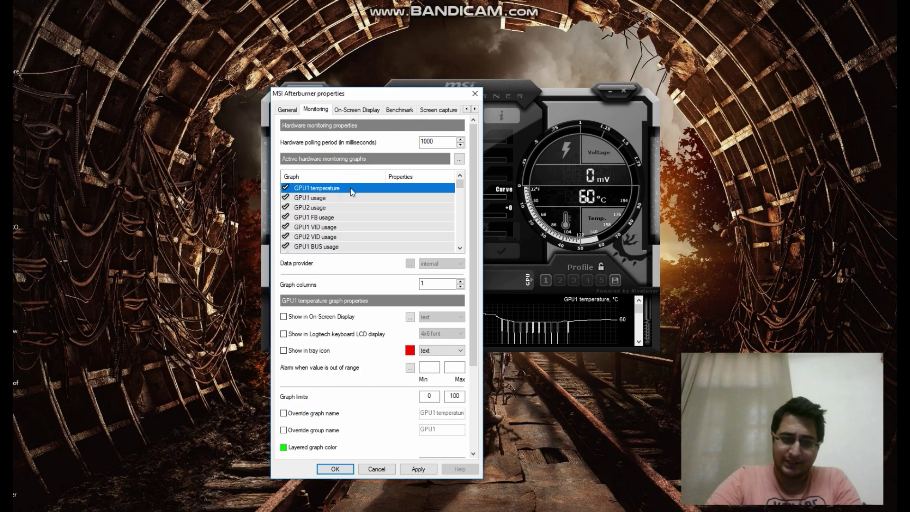
left_click(285, 320)
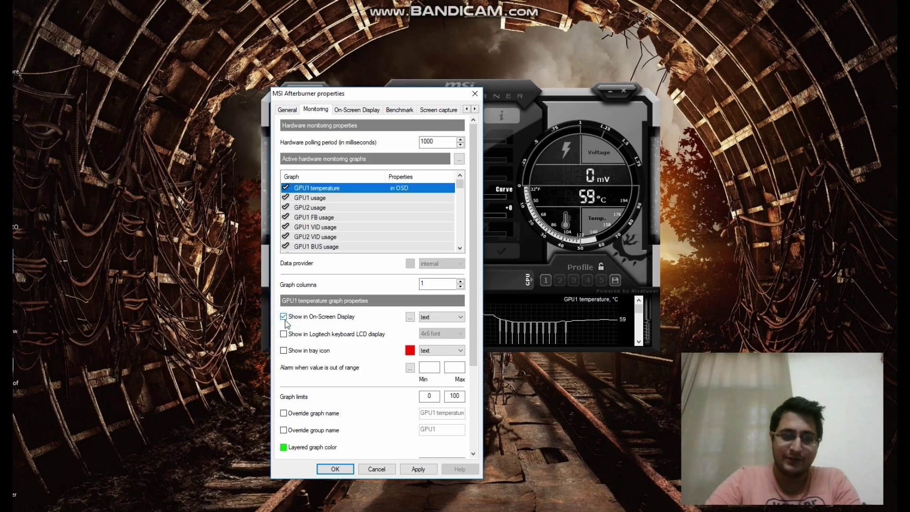
left_click(415, 200)
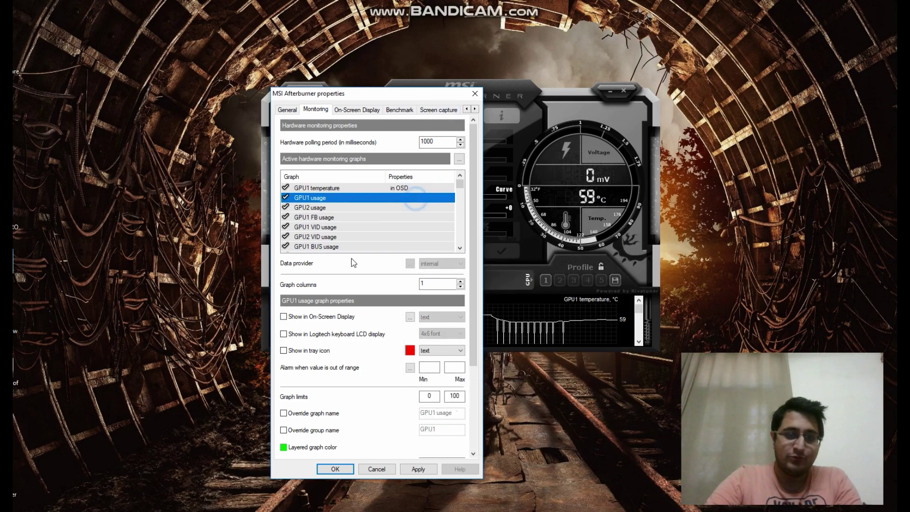
left_click(284, 317)
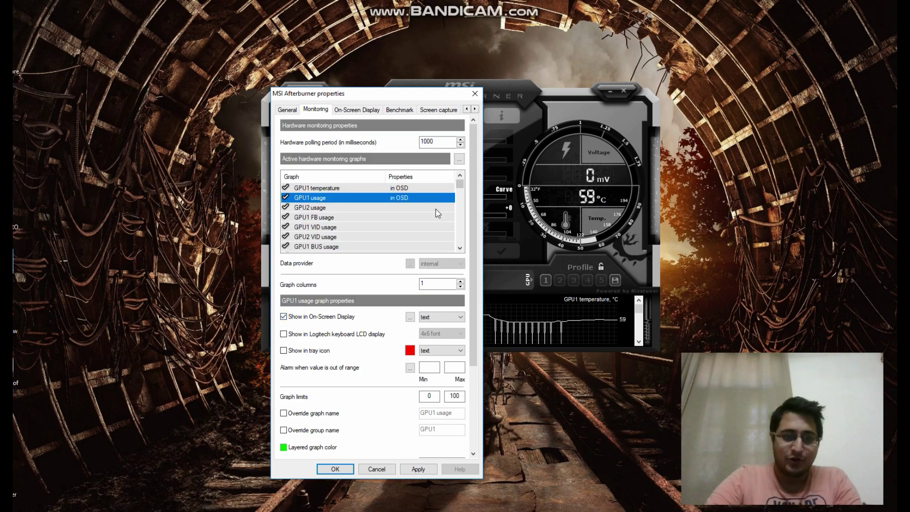
Move down the graph list past CPU temperature and CPU clock to the framerate entries
scroll(373, 218, "down", 6)
left_click(374, 236)
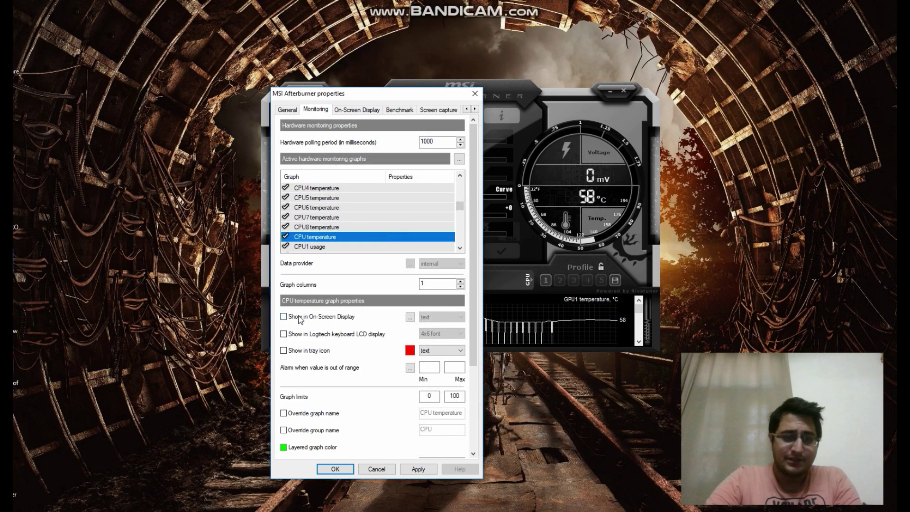
scroll(345, 232, "down", 3)
left_click(345, 237)
scroll(351, 237, "down", 3)
left_click(351, 236)
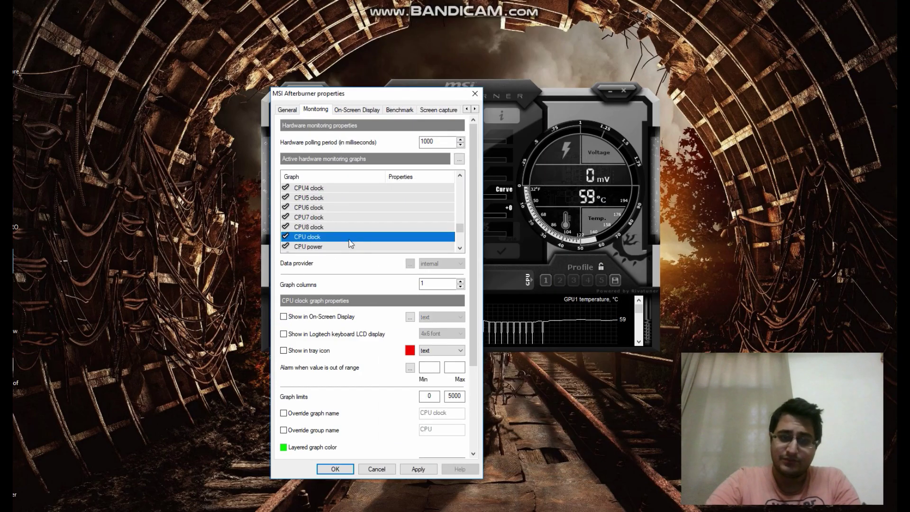
left_click(351, 247)
scroll(337, 228, "down", 5)
key("Down")
key("Down")
key("Down")
scroll(332, 223, "down", 4)
Show Framerate Min, Avg and Max in the on-screen display and confirm with OK
left_click(326, 207)
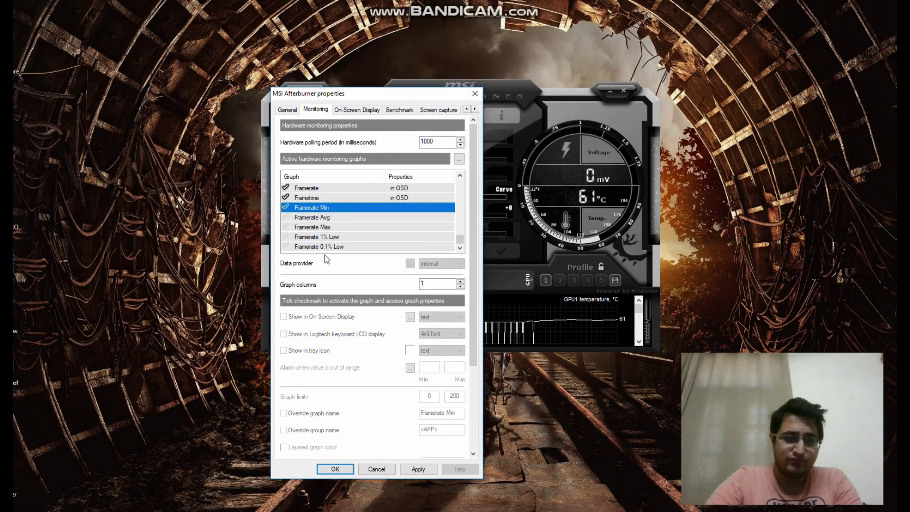
scroll(379, 214, "up", 1)
scroll(394, 194, "down", 1)
scroll(402, 214, "up", 3)
scroll(403, 221, "down", 3)
left_click(379, 217)
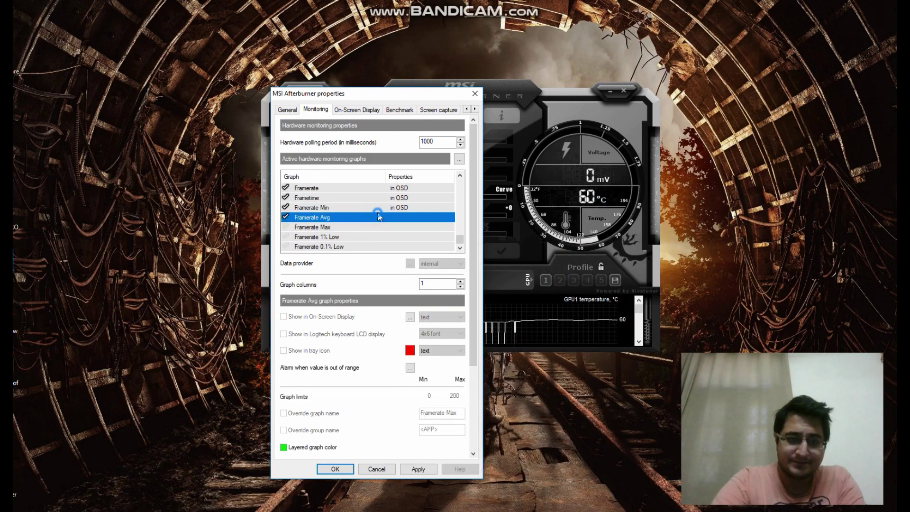
left_click(378, 226)
left_click(284, 317)
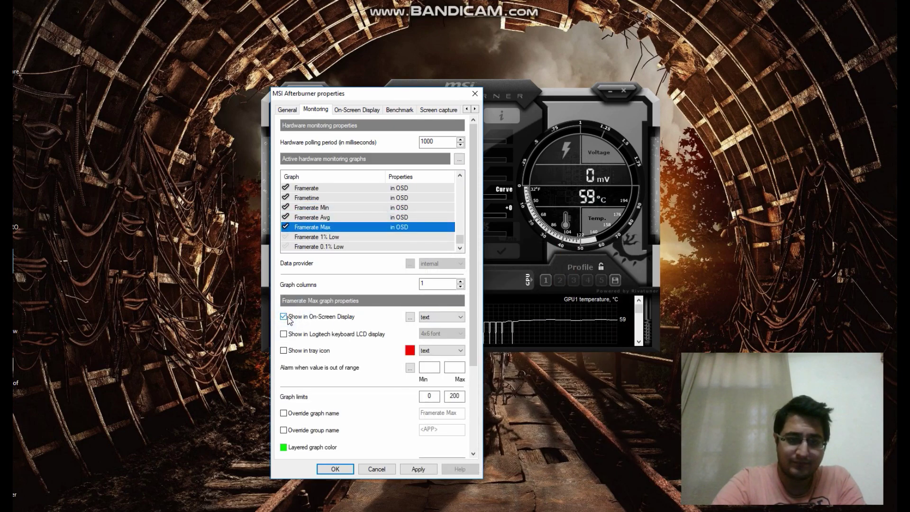
left_click(334, 469)
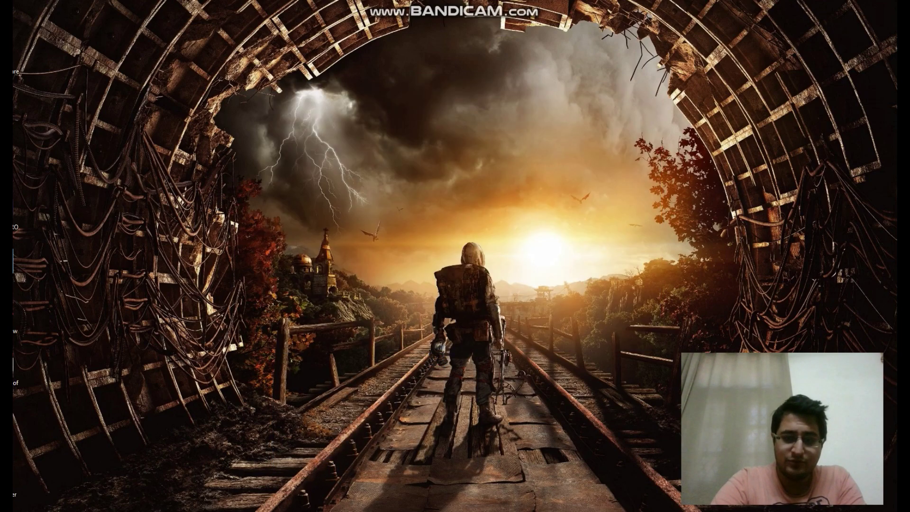
Launch RivaTuner Statistics Server from a Start search for 'riv'
key("super")
type("riva")
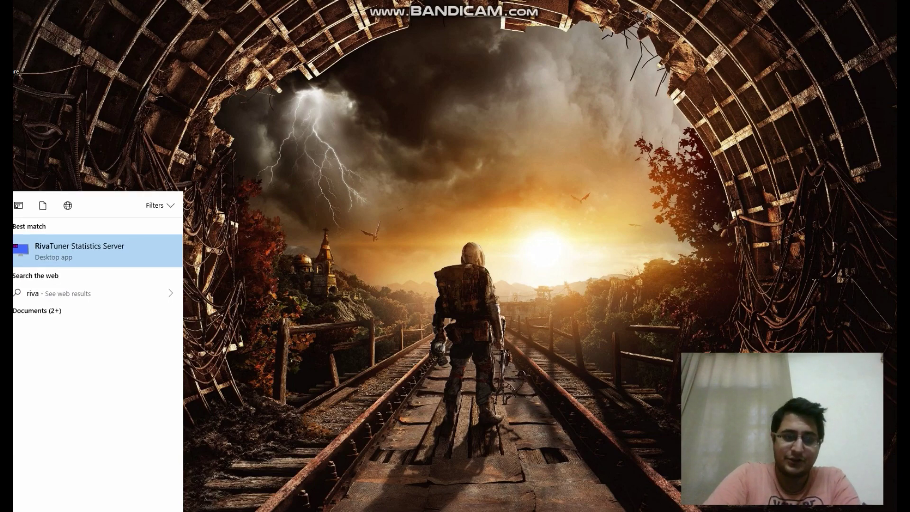
key("Return")
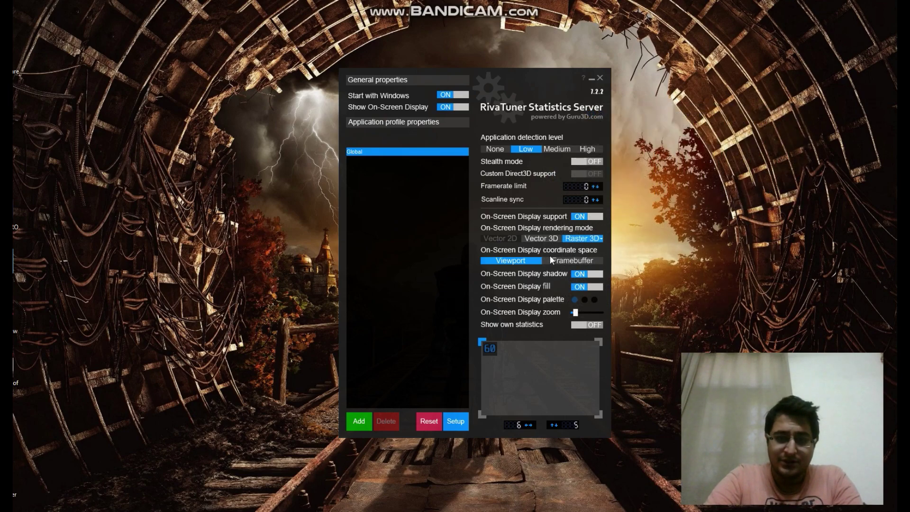
Keep OSD fill on, confirm the first palette colour, and hide the RivaTuner window
left_click(589, 287)
left_click(587, 288)
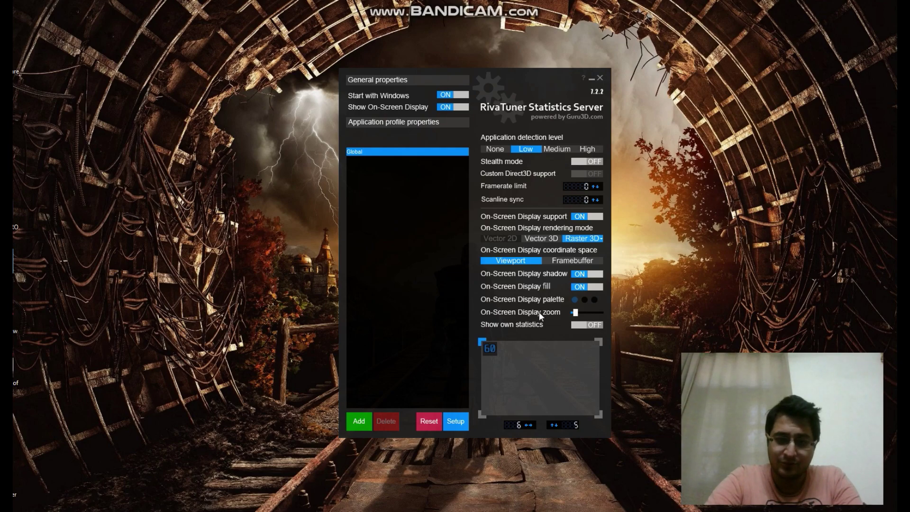
left_click(575, 300)
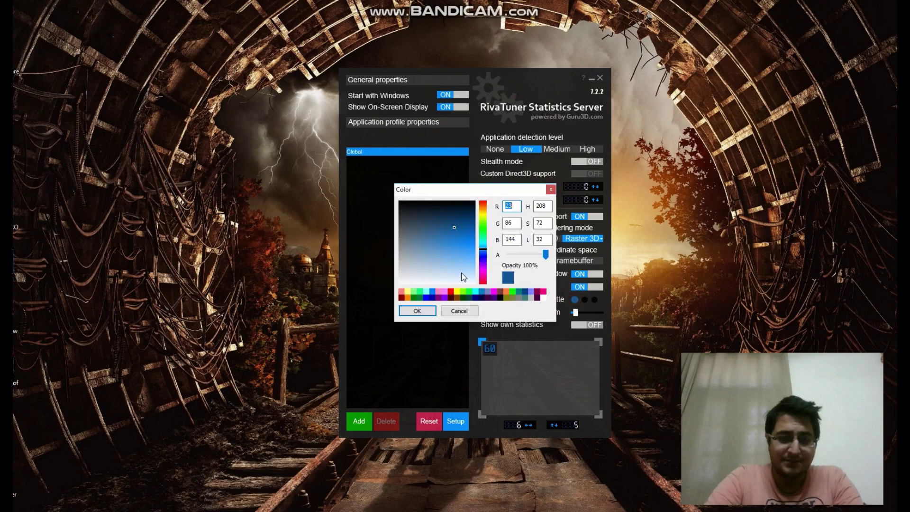
left_click(417, 310)
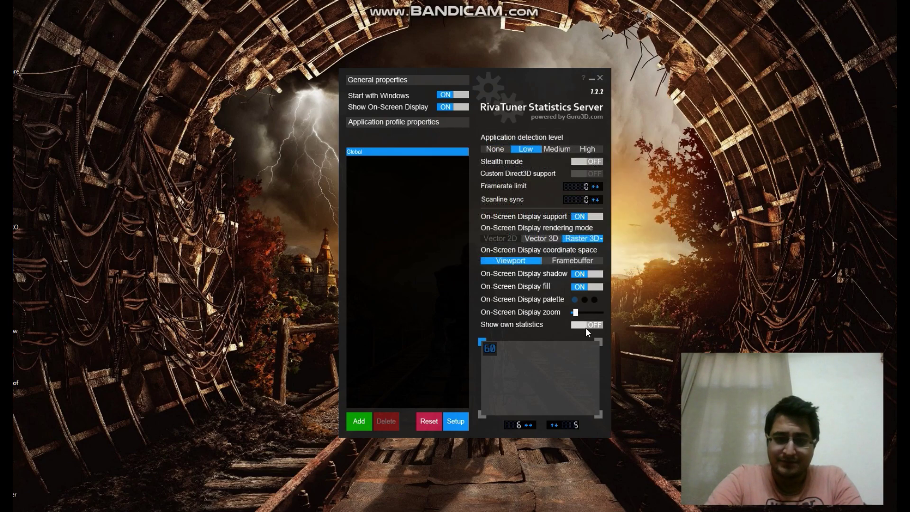
left_click(591, 78)
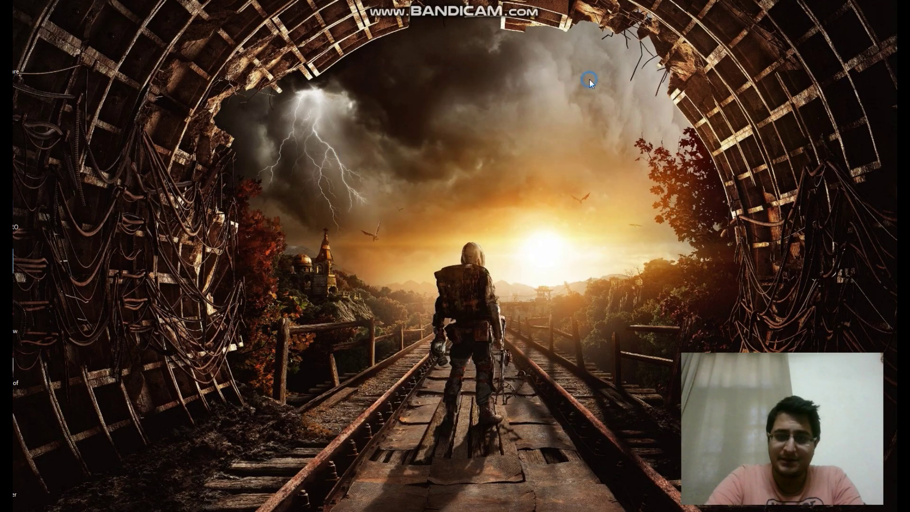